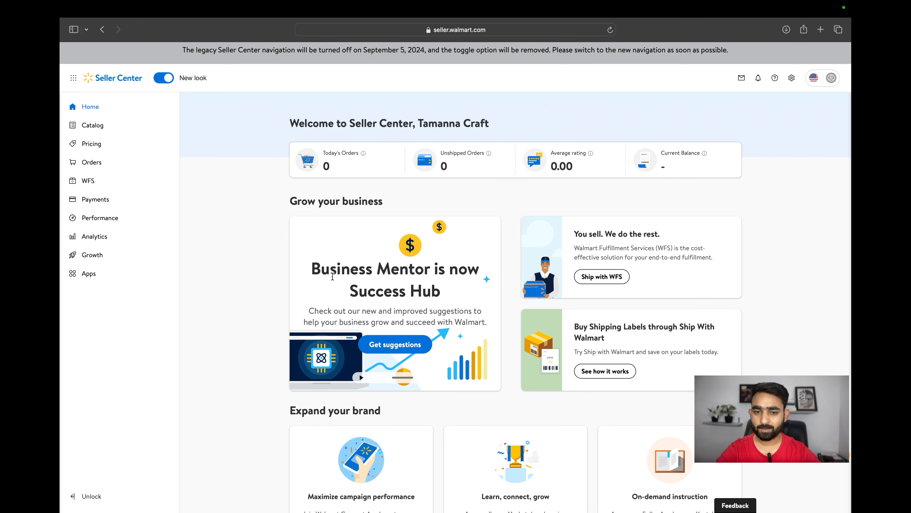
# Go to the catalog's add-items page and open the guidance link for applying for a UPC exemption via a support case
pyautogui.click(101, 131)
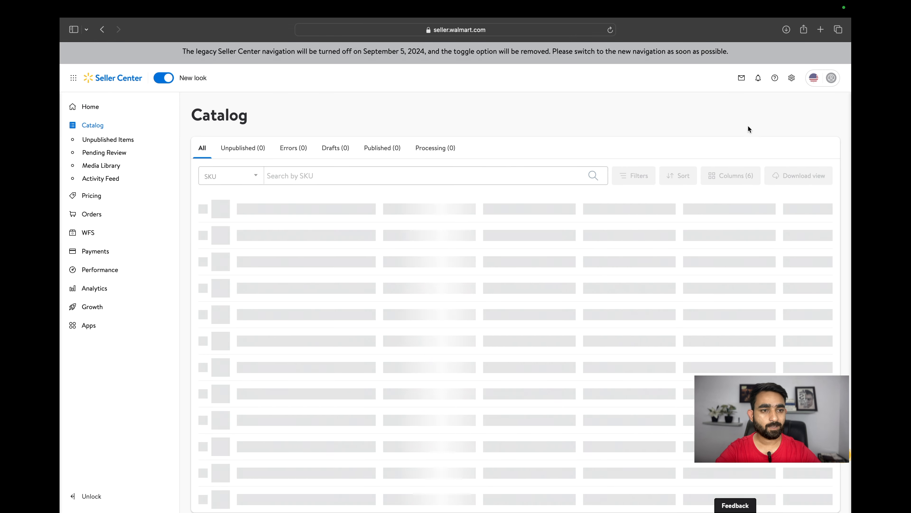
pyautogui.click(810, 115)
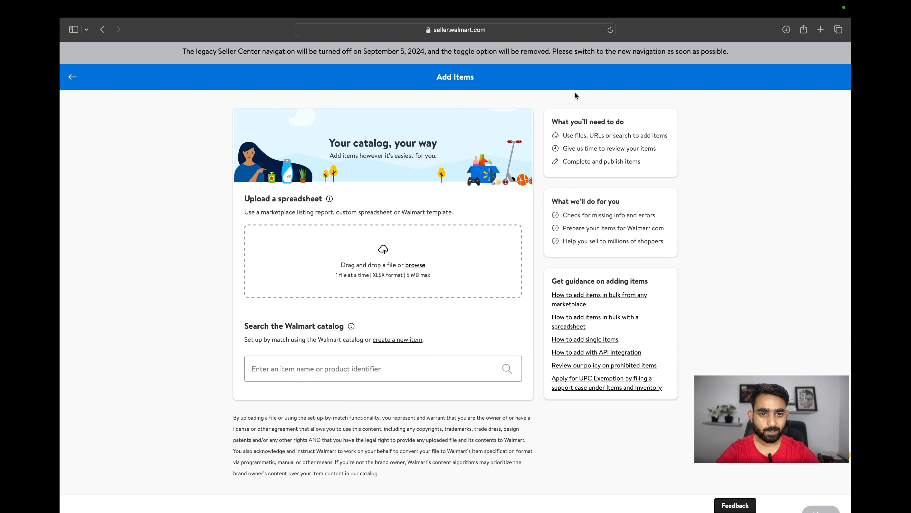
pyautogui.click(599, 386)
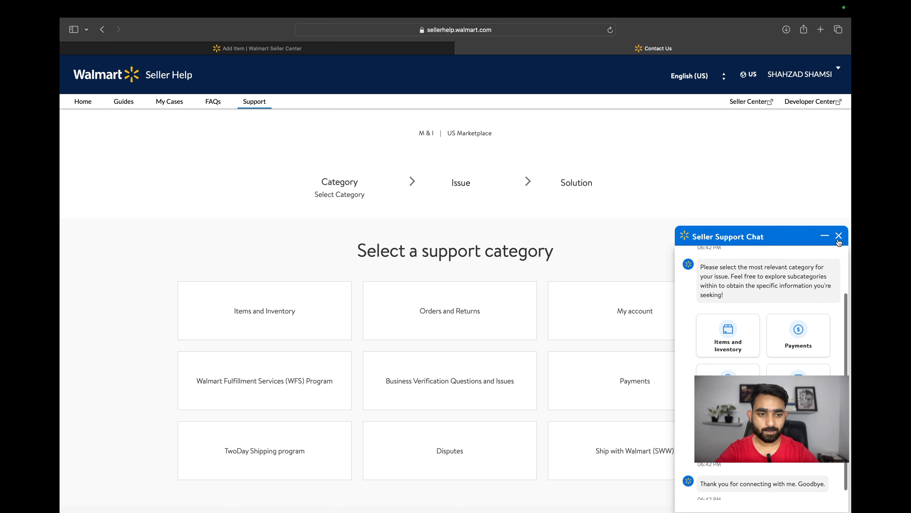
# Close the support chat and choose the Items and Inventory category, the Request exemption issue, and UPC exemptions
pyautogui.click(838, 235)
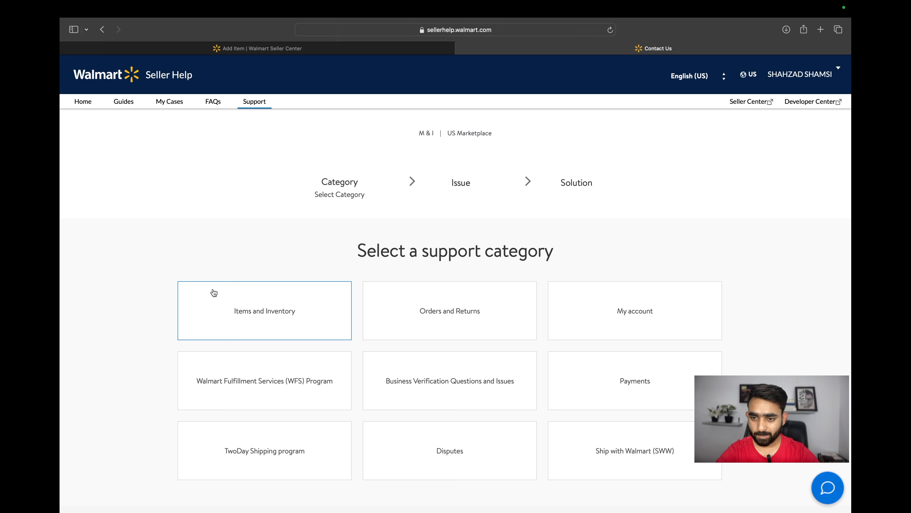
pyautogui.click(263, 314)
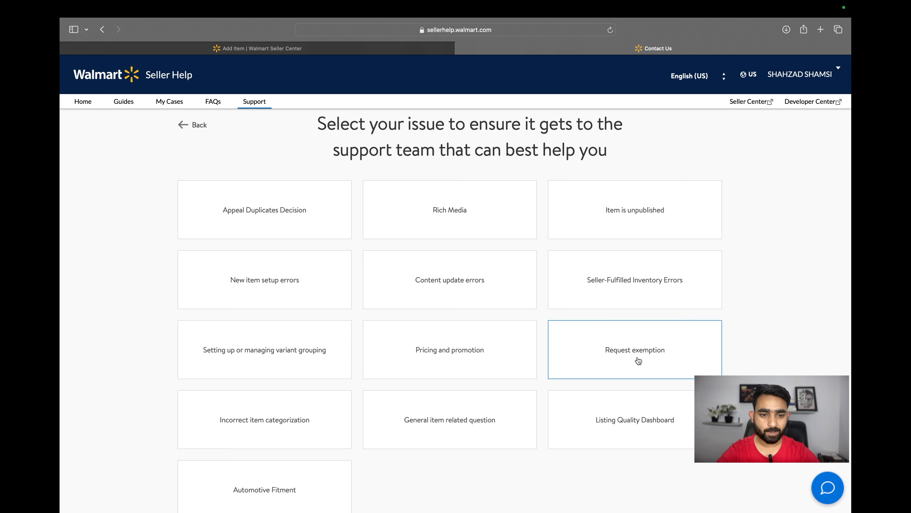
pyautogui.click(619, 345)
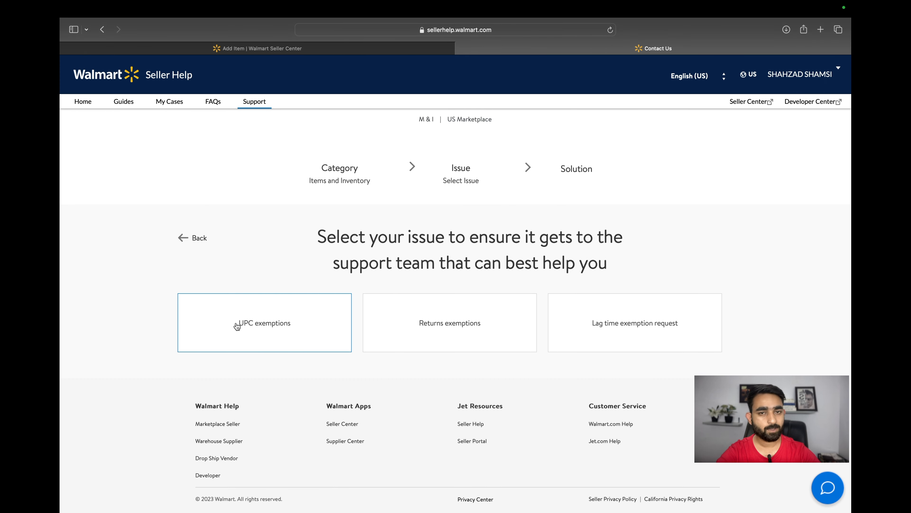
pyautogui.click(277, 331)
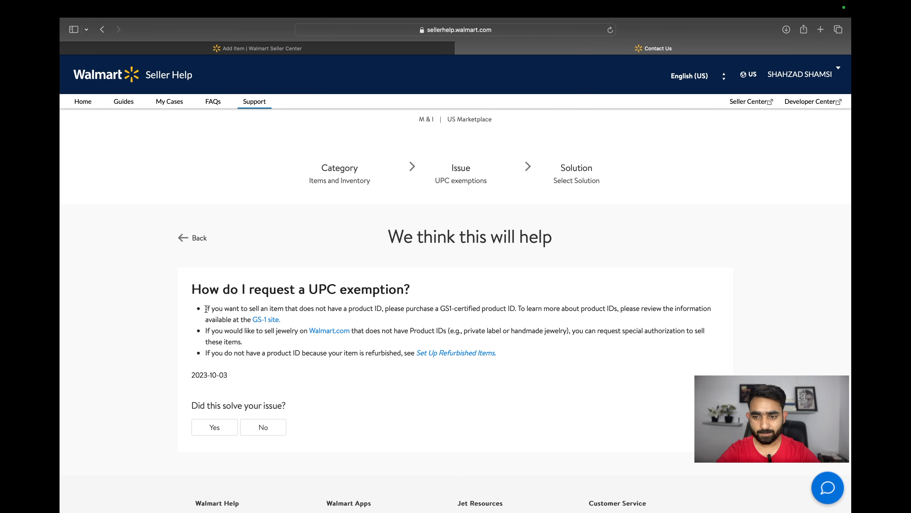
# Answer No to whether the UPC exemption article solved the issue and open a case via email
pyautogui.moveTo(205, 309); pyautogui.dragTo(388, 312)
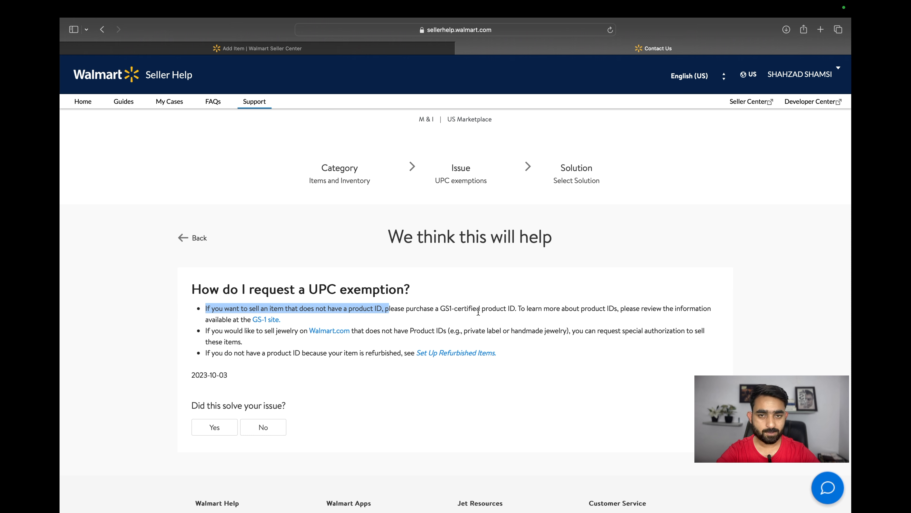
pyautogui.click(496, 311)
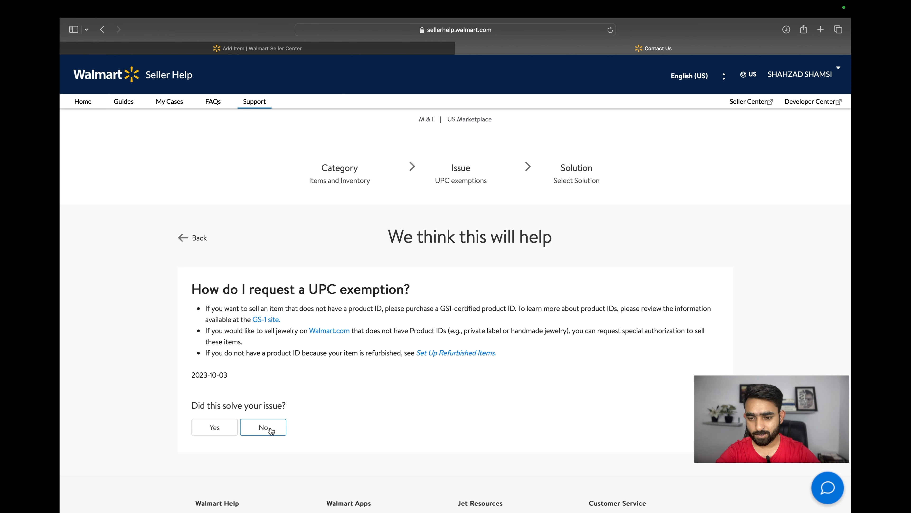
pyautogui.click(260, 427)
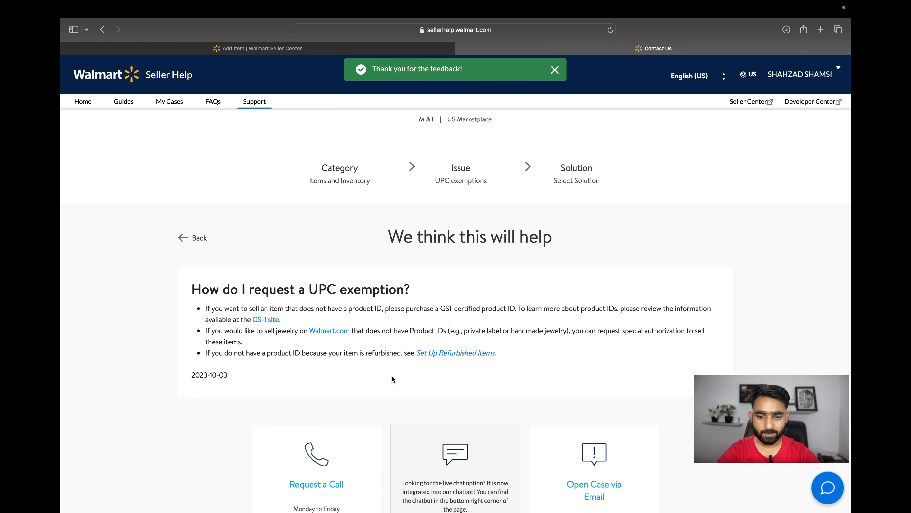
pyautogui.scroll(-4, 259, 427)
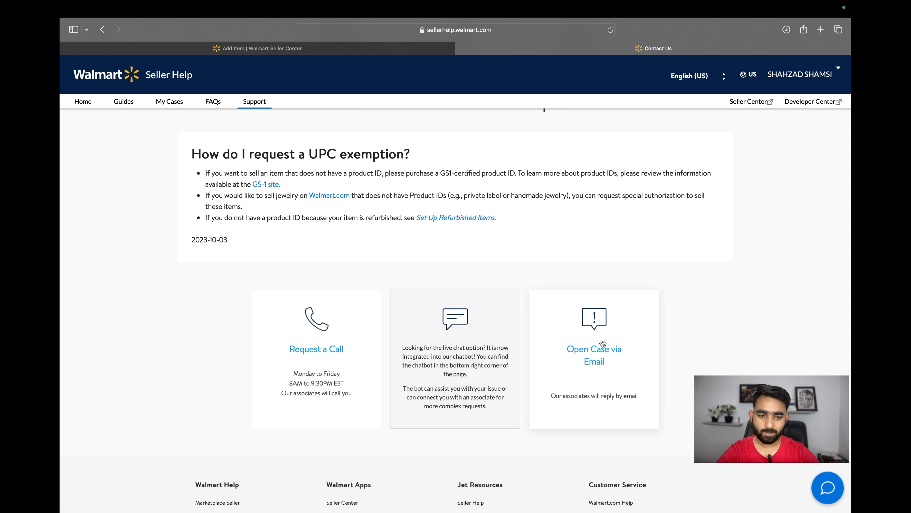
pyautogui.click(586, 335)
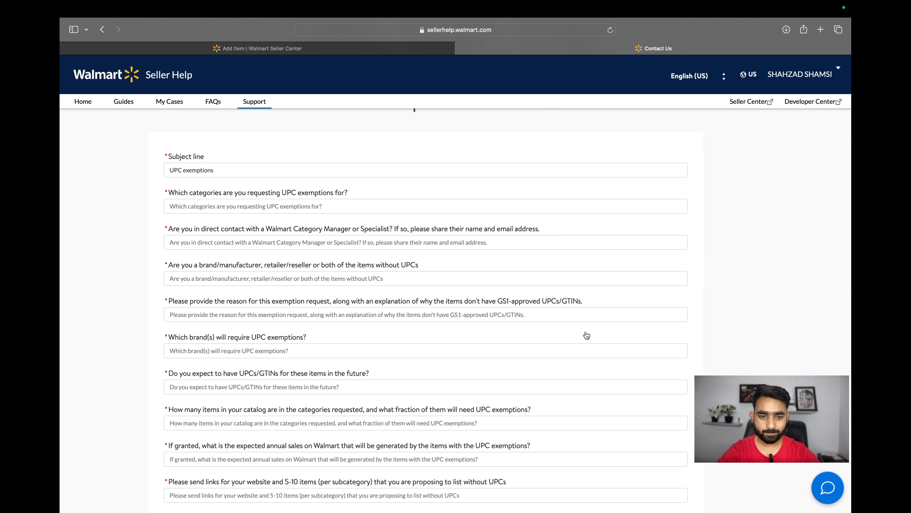
# Enter Arts & crafts as the categories needing UPC exemptions in the case form
pyautogui.scroll(-10, 280, 472)
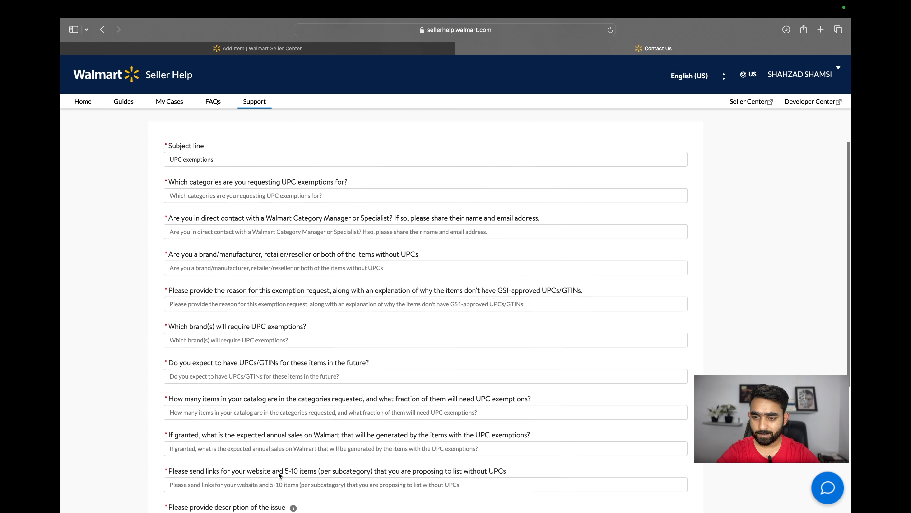
pyautogui.scroll(15, 279, 474)
pyautogui.scroll(-2, 280, 474)
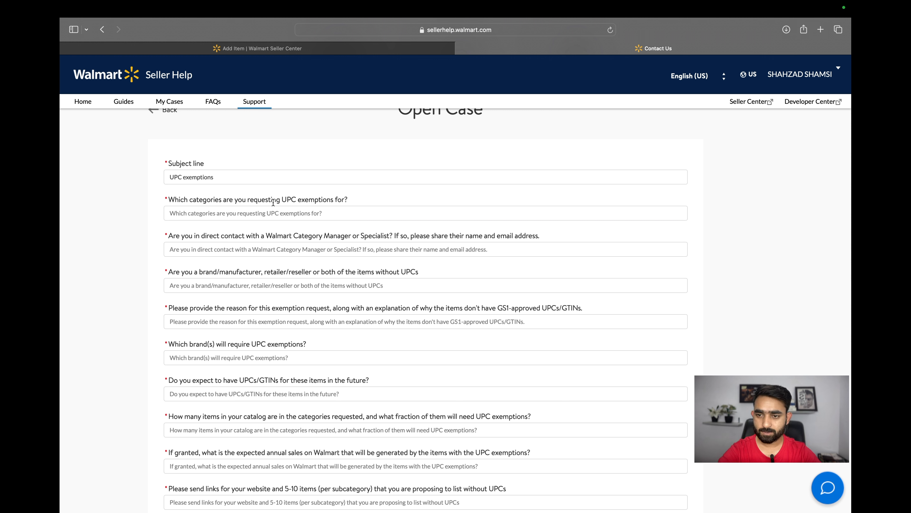
pyautogui.doubleClick(202, 200)
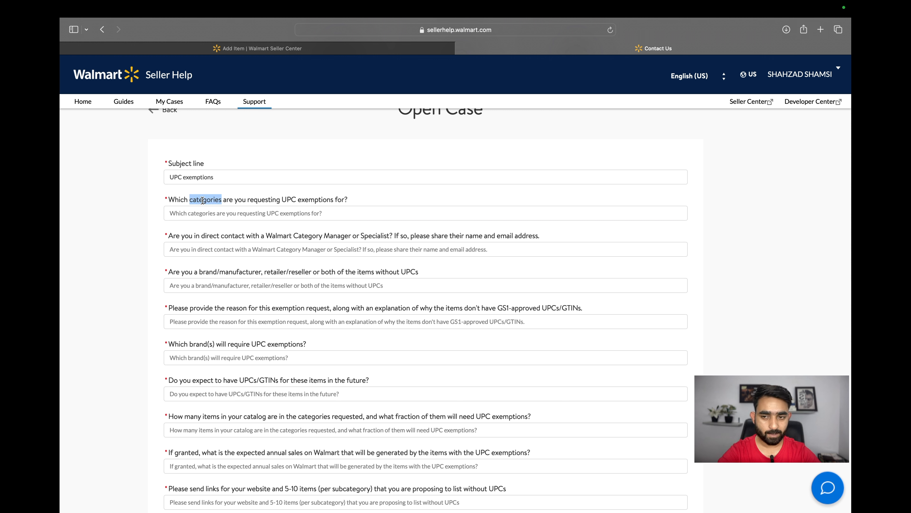
pyautogui.click(203, 212)
pyautogui.write('Arts')
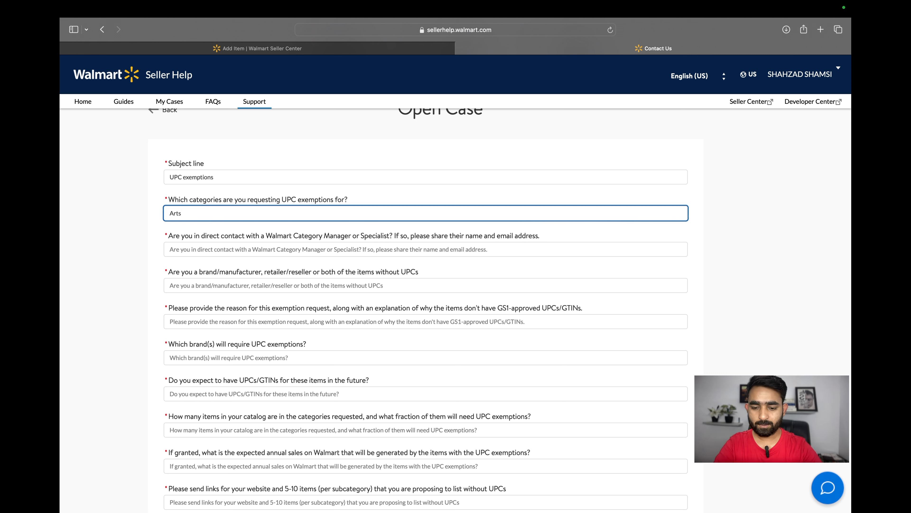
pyautogui.write(' & crafts')
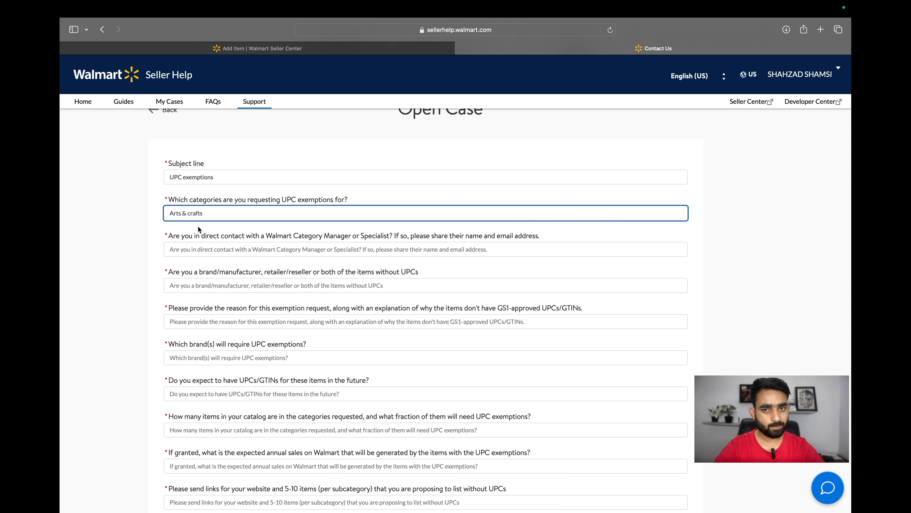
# Answer No to being in direct contact with a Walmart Category Manager or Specialist
pyautogui.click(200, 250)
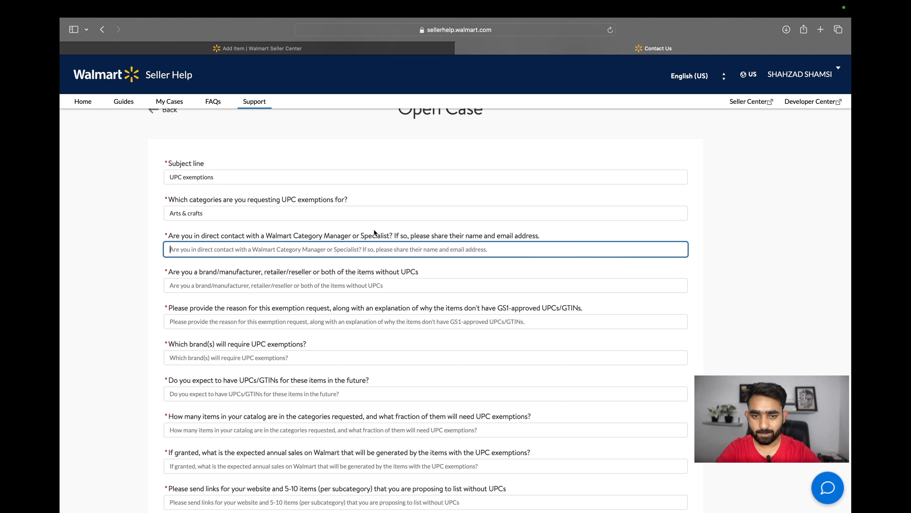
pyautogui.doubleClick(413, 235)
pyautogui.click(369, 249)
pyautogui.write('No')
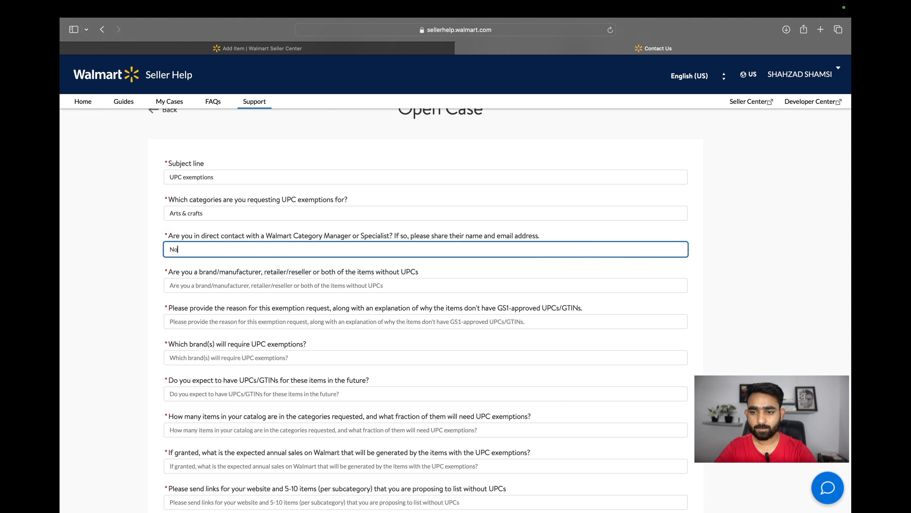
# Enter Manufacturer for the brand/manufacturer or retailer/reseller question
pyautogui.click(208, 274)
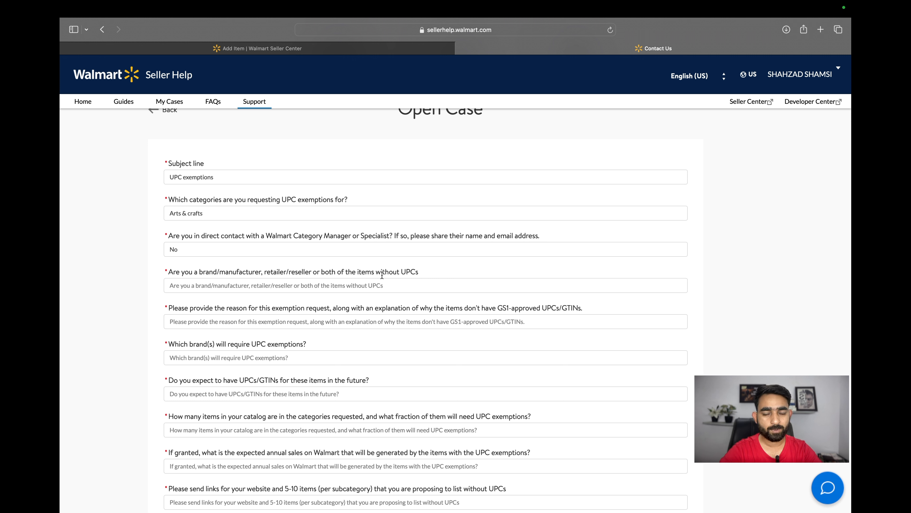
pyautogui.tripleClick(406, 271)
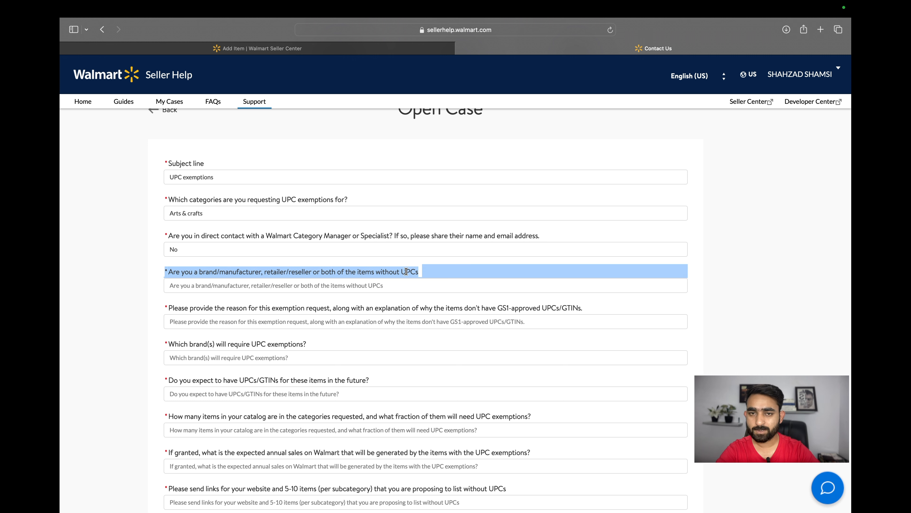
pyautogui.click(406, 272)
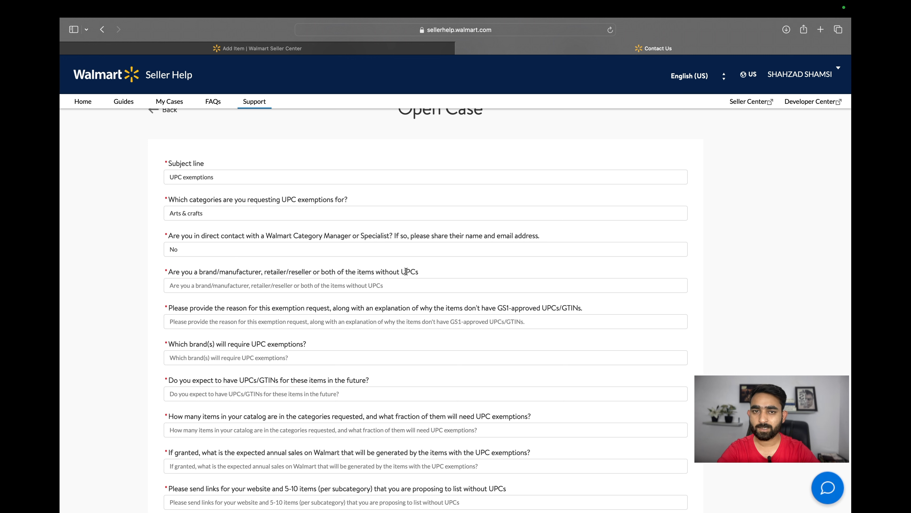
pyautogui.doubleClick(207, 274)
pyautogui.doubleClick(237, 274)
pyautogui.doubleClick(280, 270)
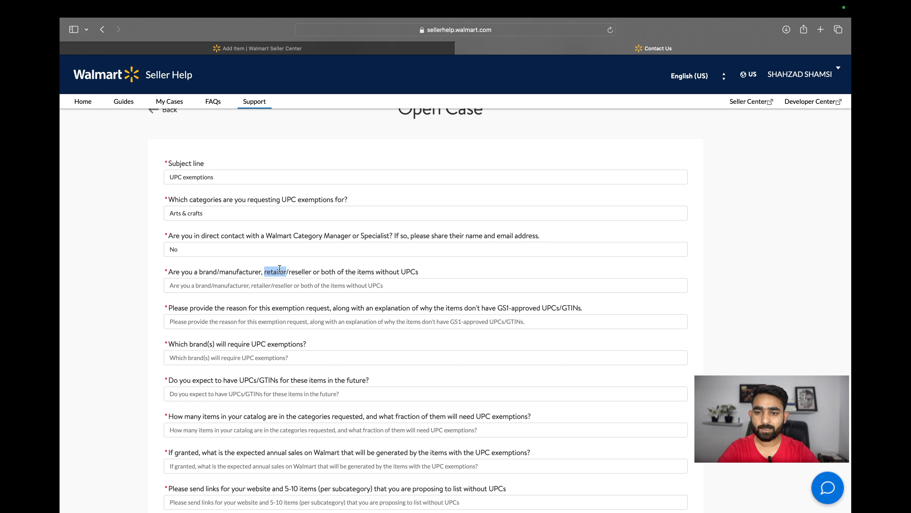
pyautogui.doubleClick(304, 272)
pyautogui.click(300, 290)
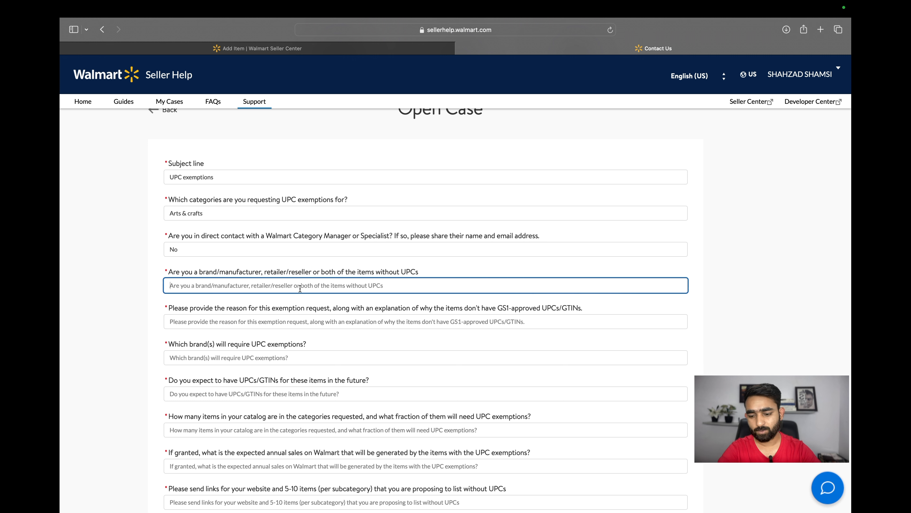
pyautogui.write('Manufacturer')
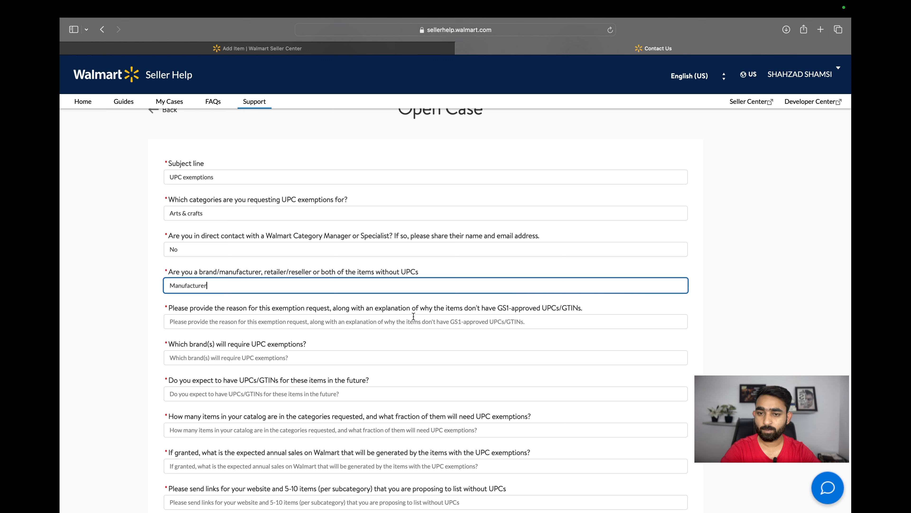
# Paste a reason for the exemption request explaining the products target a limited or niche market without GS1-approved UPCs
pyautogui.tripleClick(400, 310)
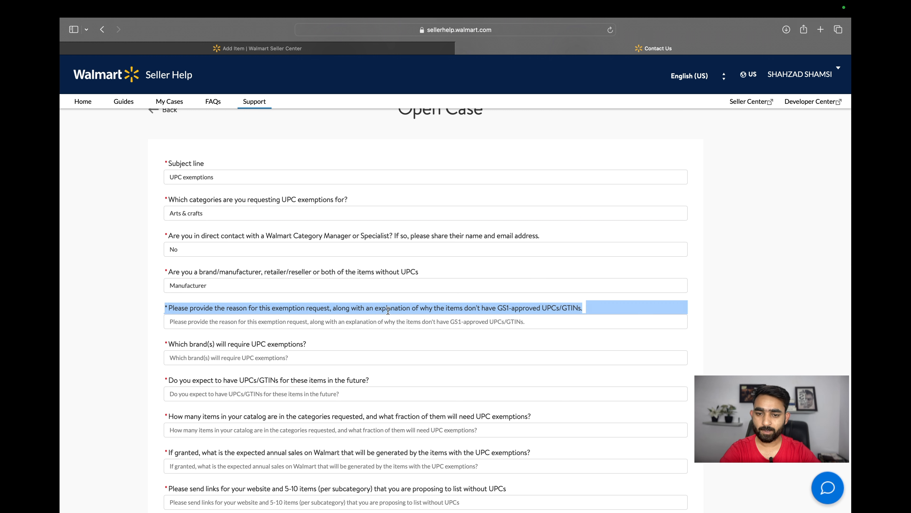
pyautogui.click(387, 311)
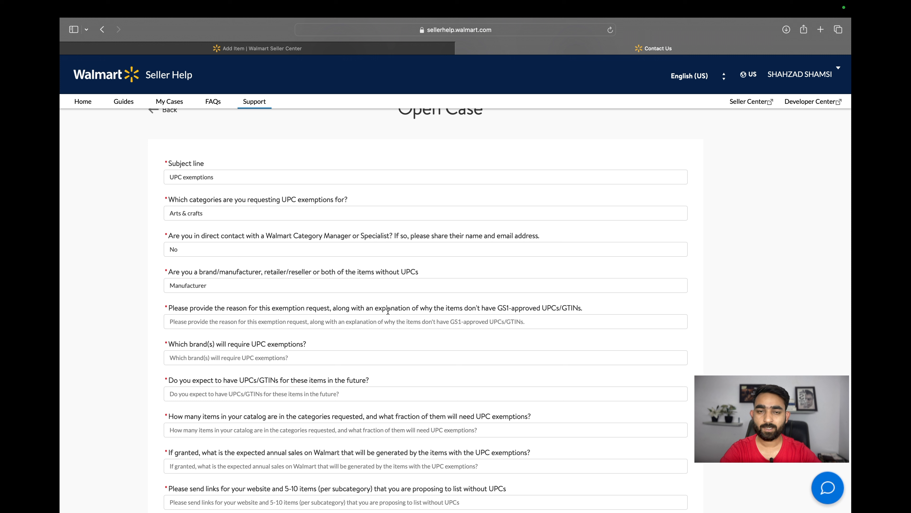
pyautogui.click(340, 317)
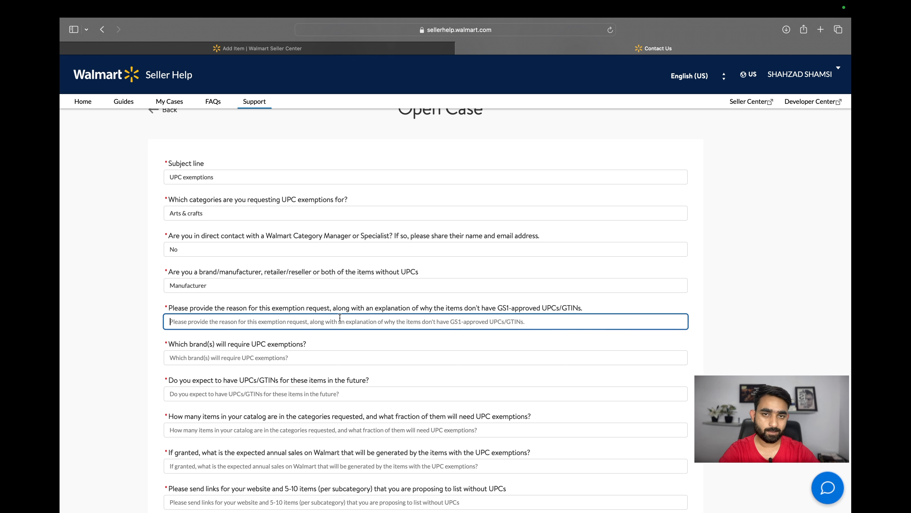
pyautogui.doubleClick(319, 309)
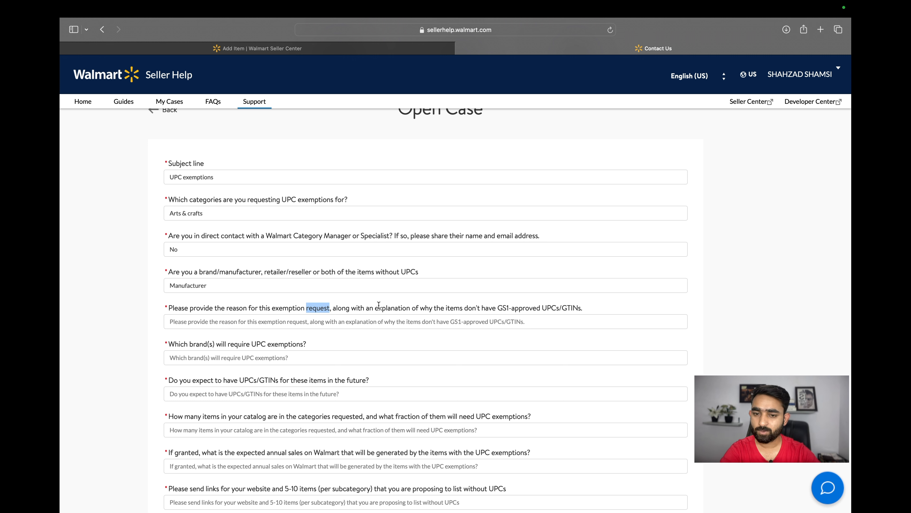
pyautogui.doubleClick(390, 307)
pyautogui.click(451, 296)
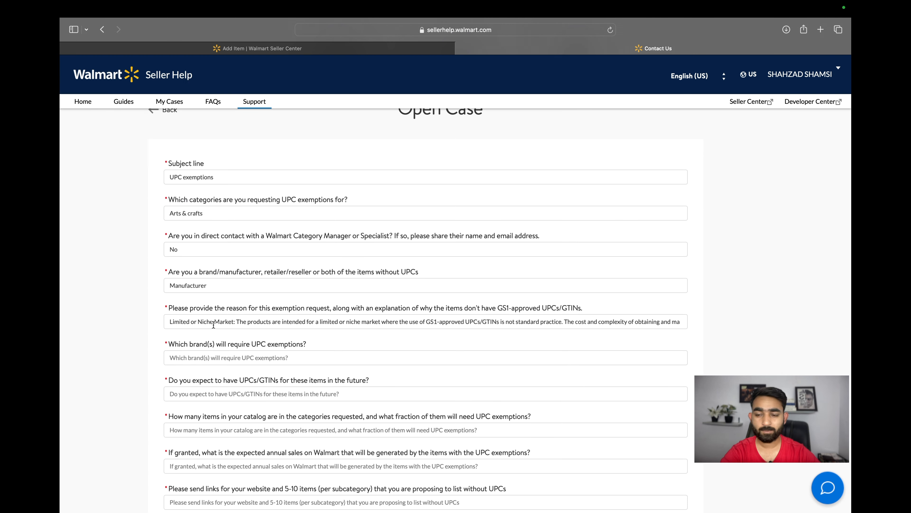
pyautogui.doubleClick(233, 307)
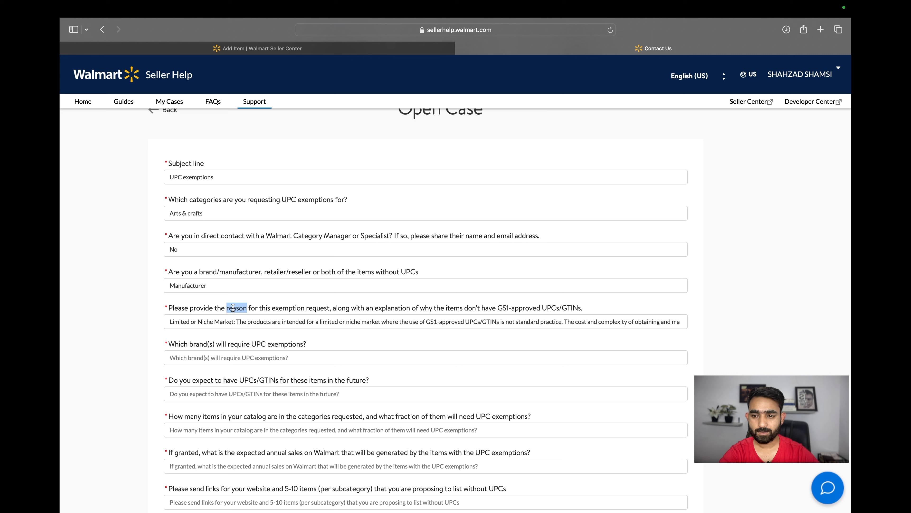
pyautogui.click(236, 311)
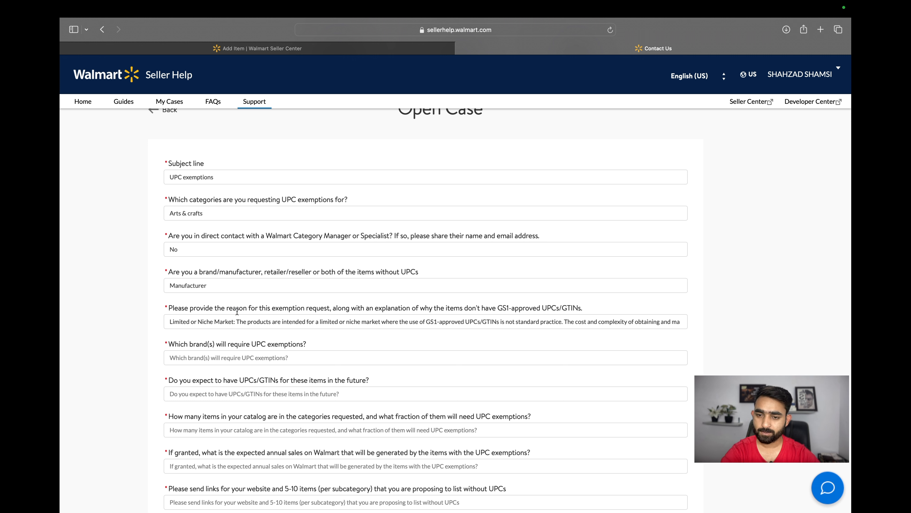
pyautogui.click(246, 318)
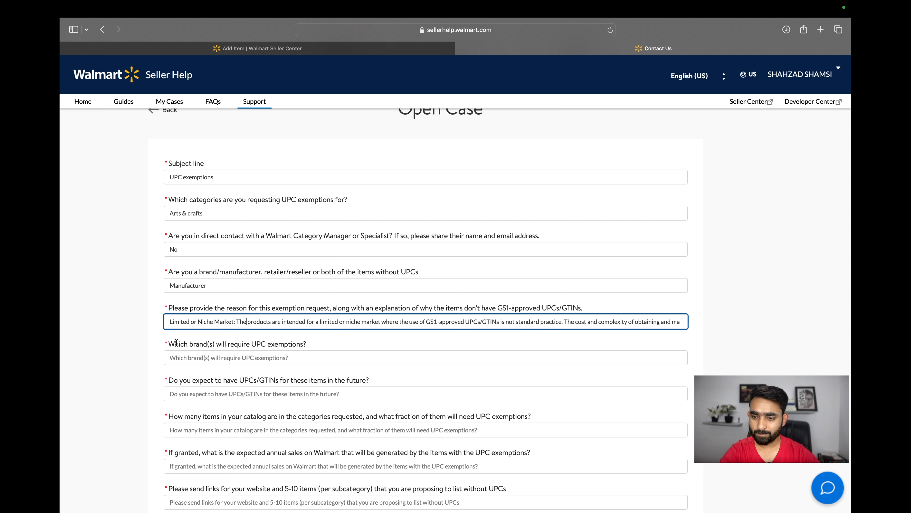
# Enter Emporium as the brand that will require UPC exemptions
pyautogui.doubleClick(199, 345)
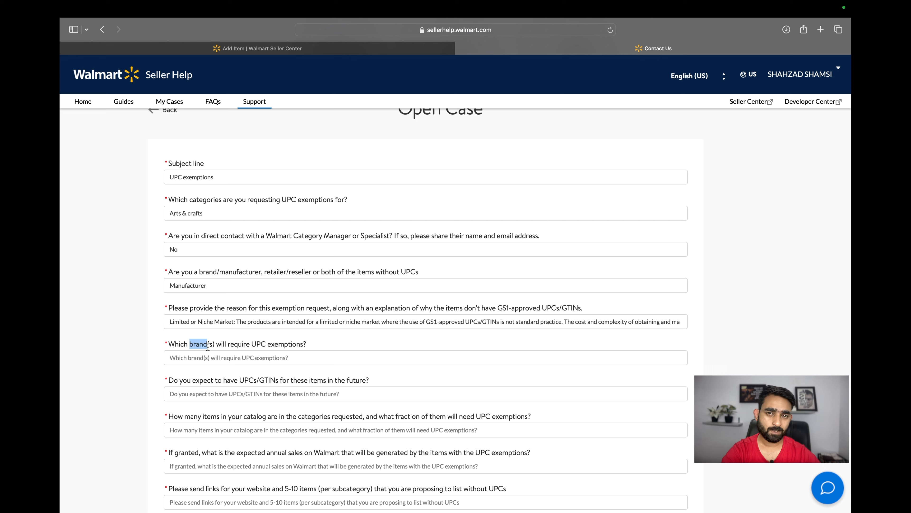
pyautogui.click(206, 357)
pyautogui.write('Empo')
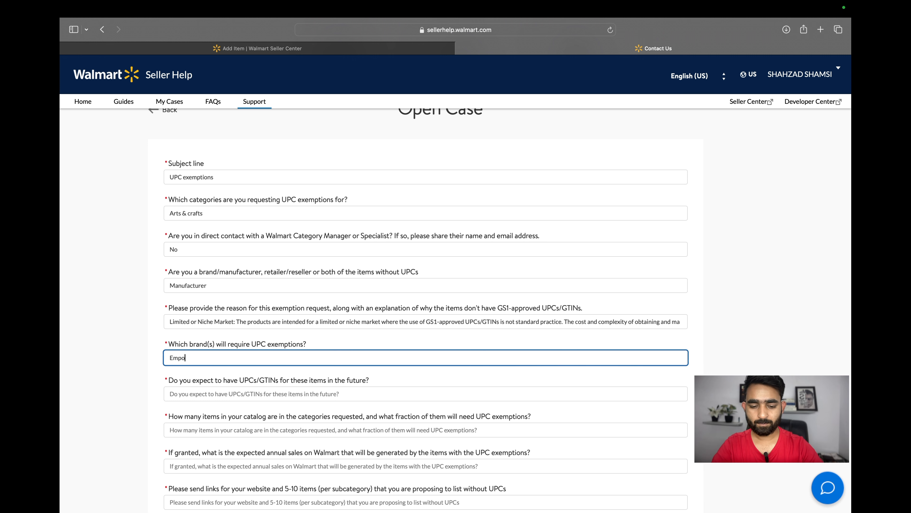
pyautogui.write('rium Crafts')
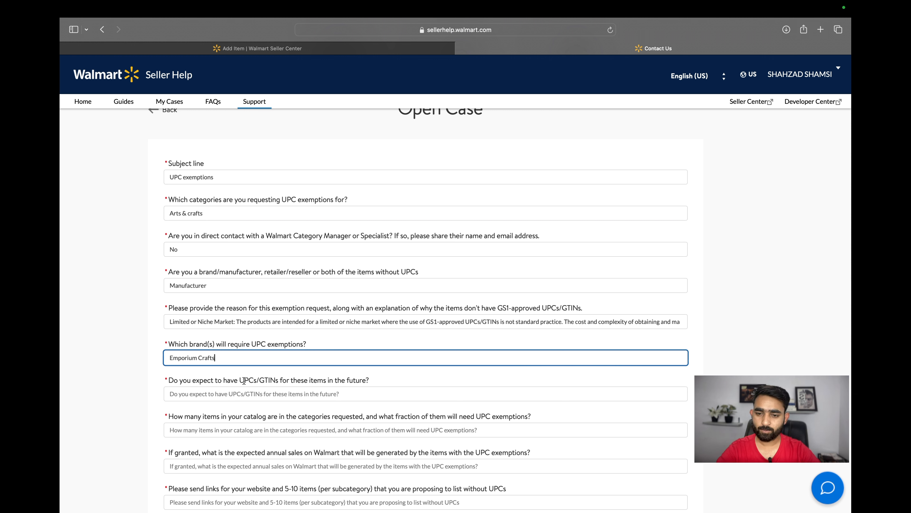
# Complete the brand as Emporium Crafts and answer Yes to expecting UPCs/GTINs for these items in the future
pyautogui.click(250, 395)
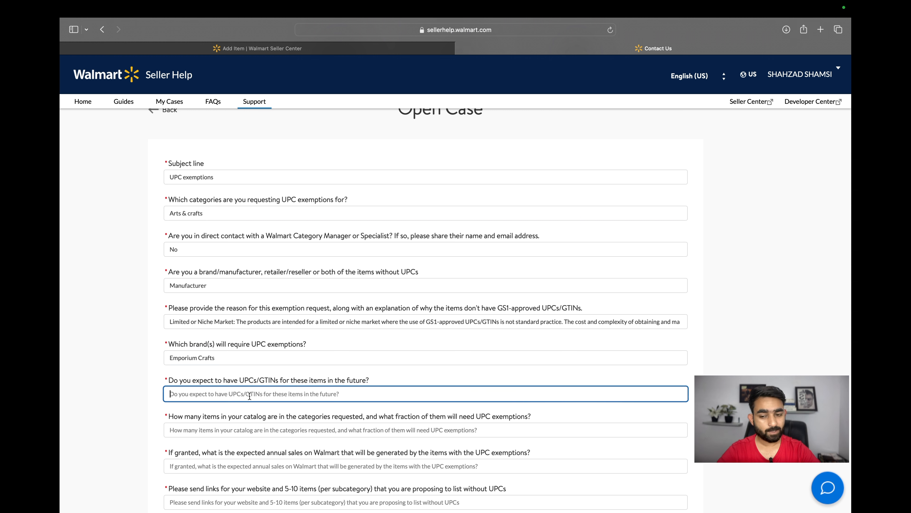
pyautogui.write('Yes')
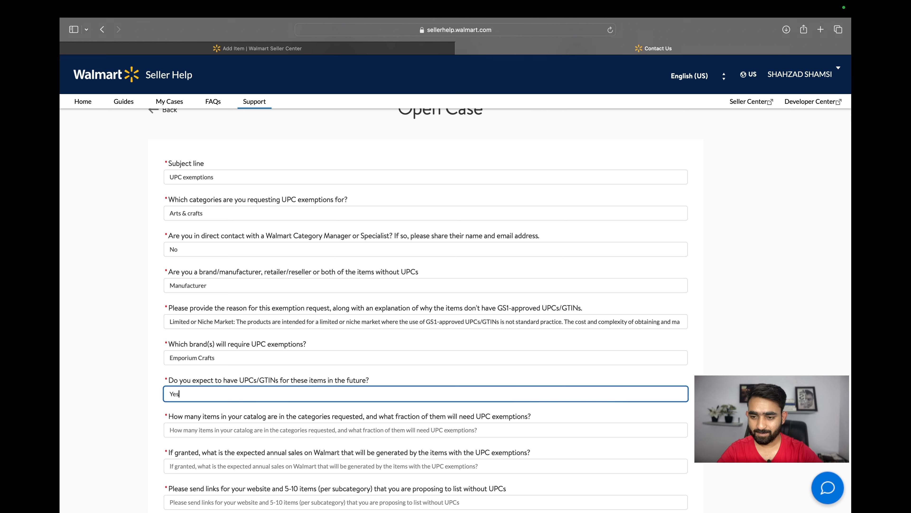
# Answer the catalog question with 500 items and 100% of them need UPC exemption
pyautogui.click(269, 381)
pyautogui.scroll(-3, 270, 381)
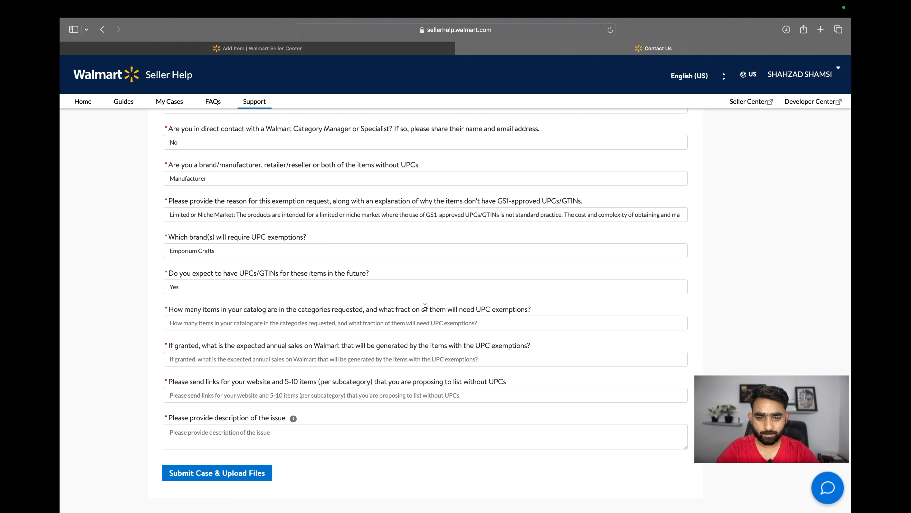
pyautogui.doubleClick(480, 310)
pyautogui.moveTo(183, 309); pyautogui.dragTo(531, 310)
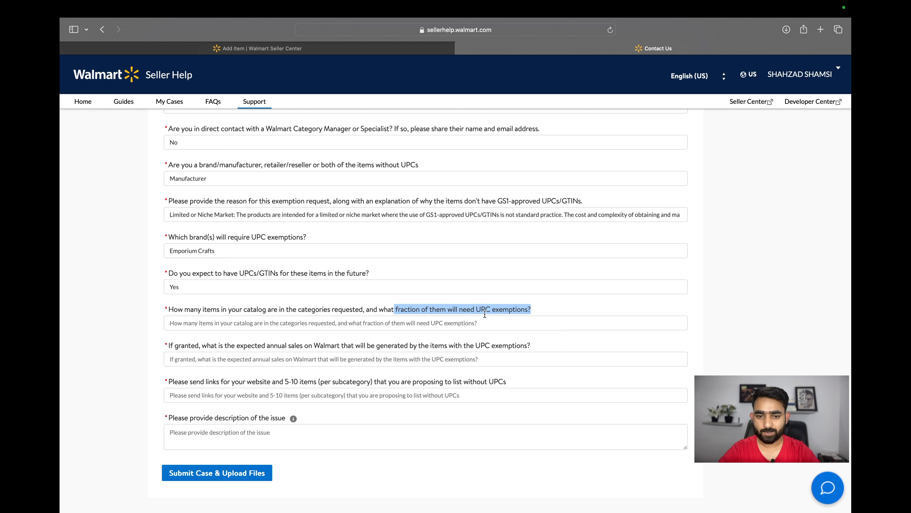
pyautogui.click(321, 325)
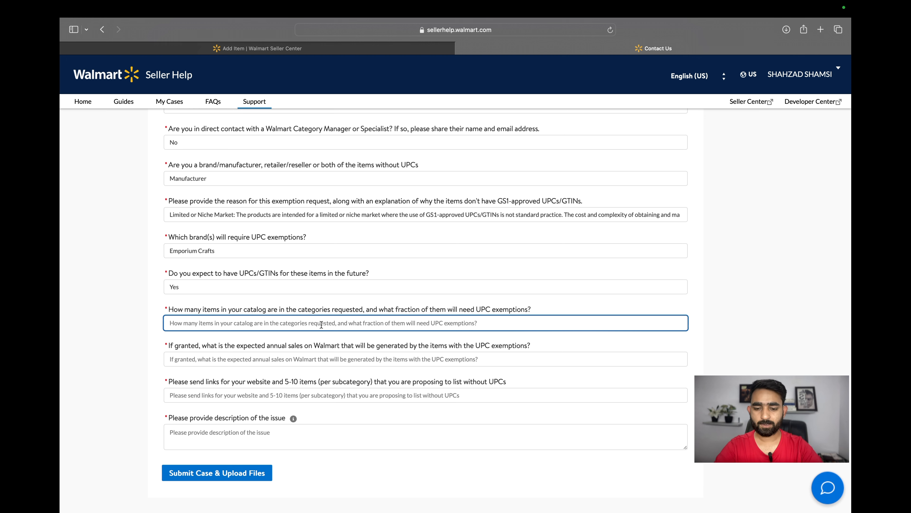
pyautogui.write('500')
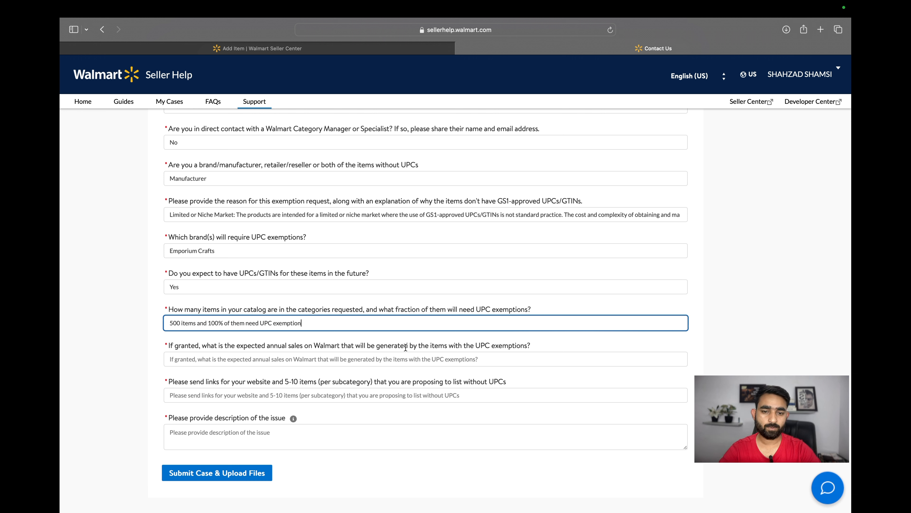
# Enter $7000 as the expected annual sales generated by the items with UPC exemptions
pyautogui.click(354, 363)
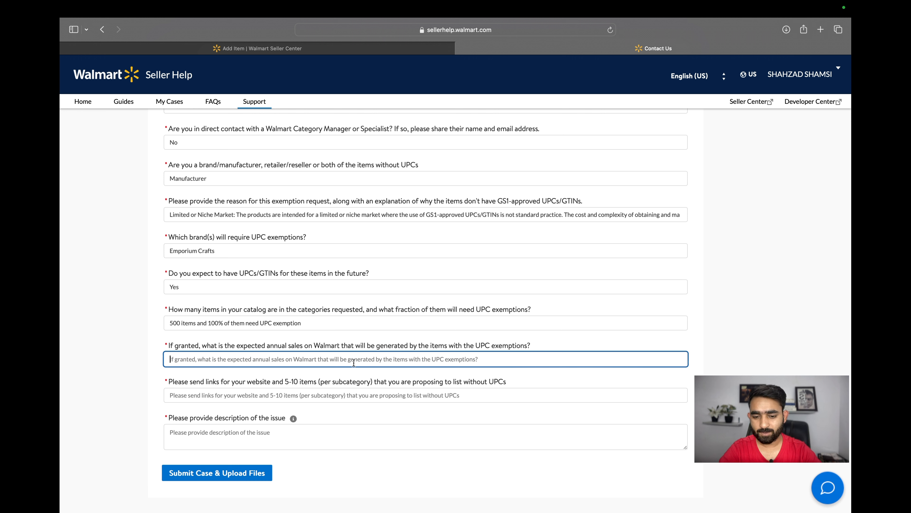
pyautogui.write('700')
pyautogui.press('BackSpace')
pyautogui.press('BackSpace')
pyautogui.press('BackSpace')
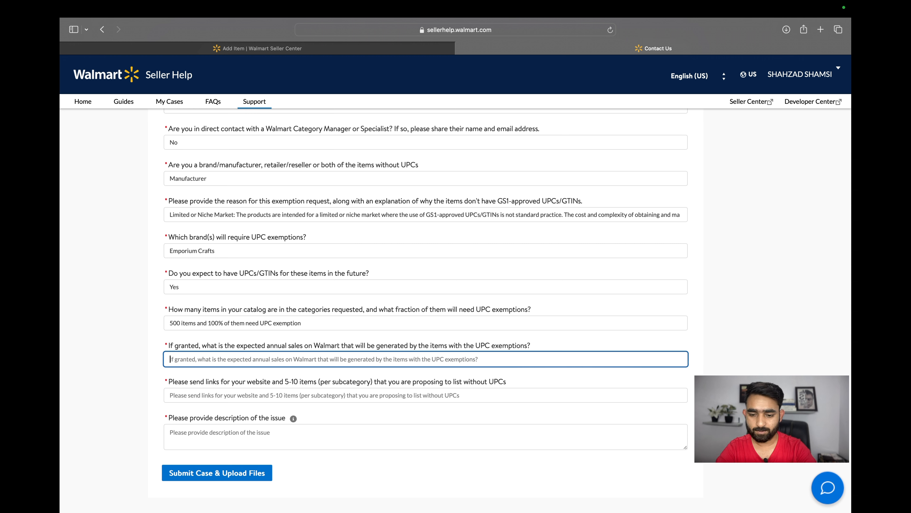
pyautogui.write('$7000')
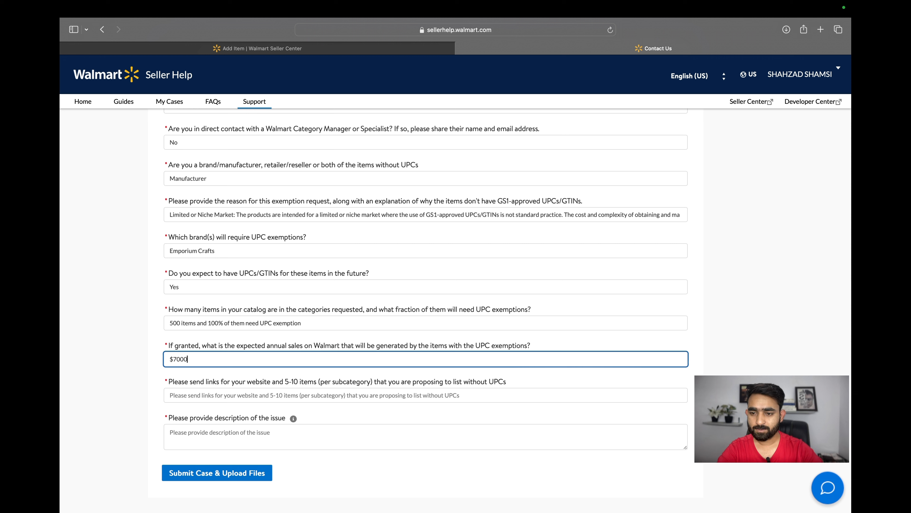
pyautogui.click(188, 389)
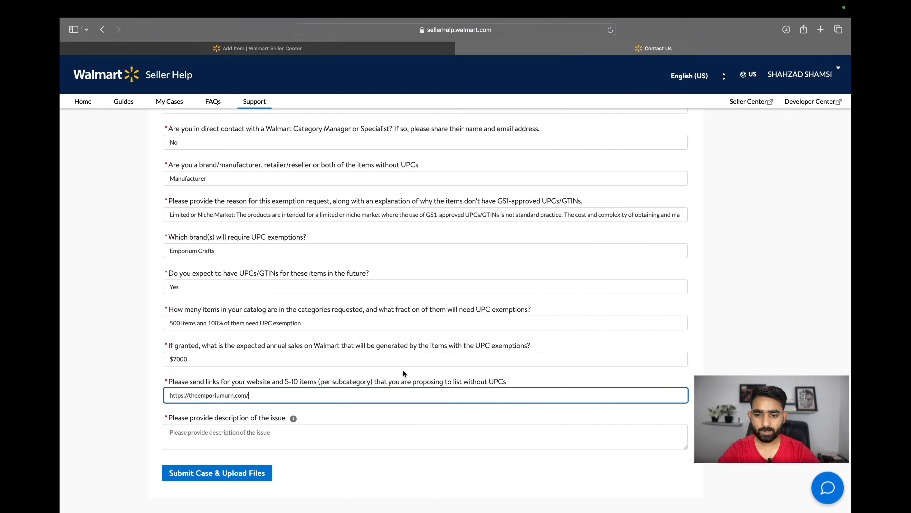
pyautogui.click(403, 373)
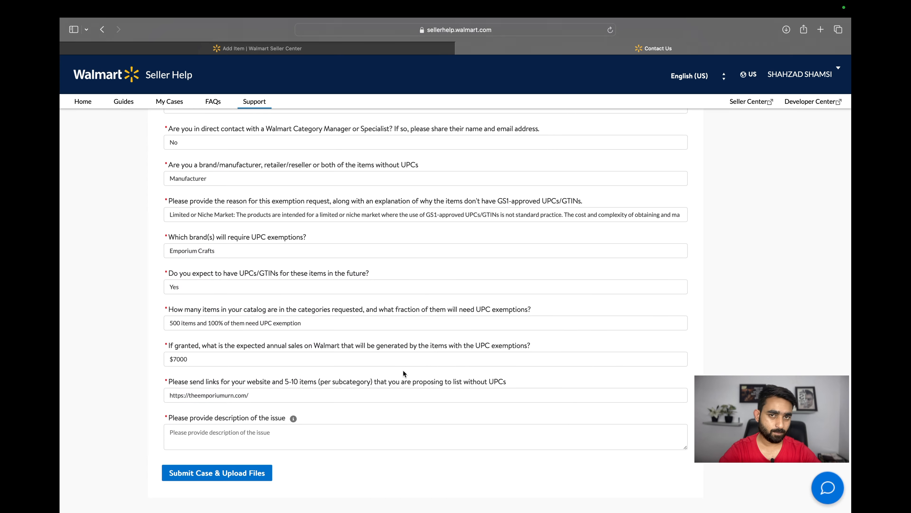
# Describe the issue as "The products I want to sell does not have UPC's."
pyautogui.scroll(-3, 403, 373)
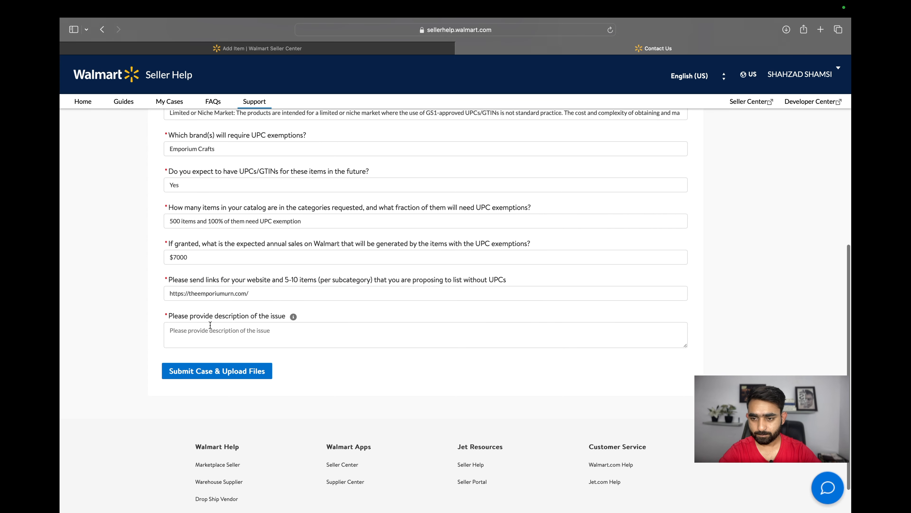
pyautogui.tripleClick(203, 317)
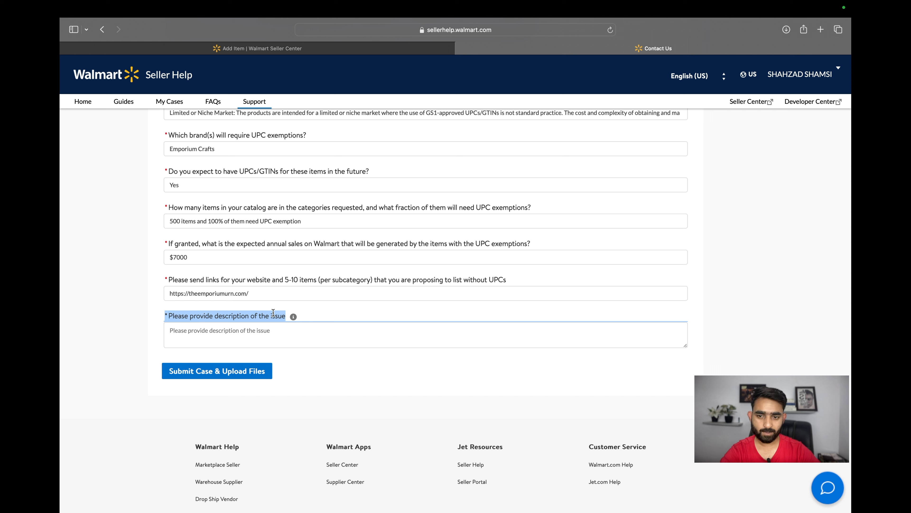
pyautogui.click(332, 317)
pyautogui.click(290, 335)
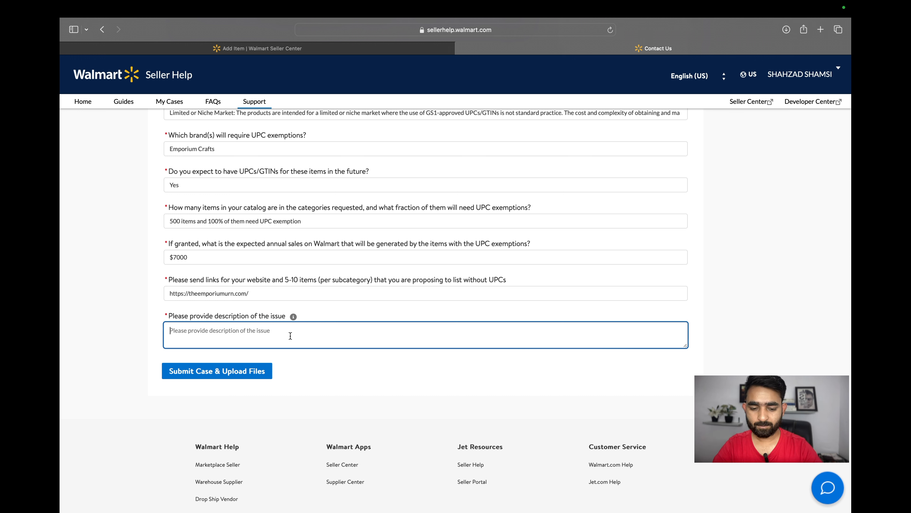
pyautogui.write('The prod')
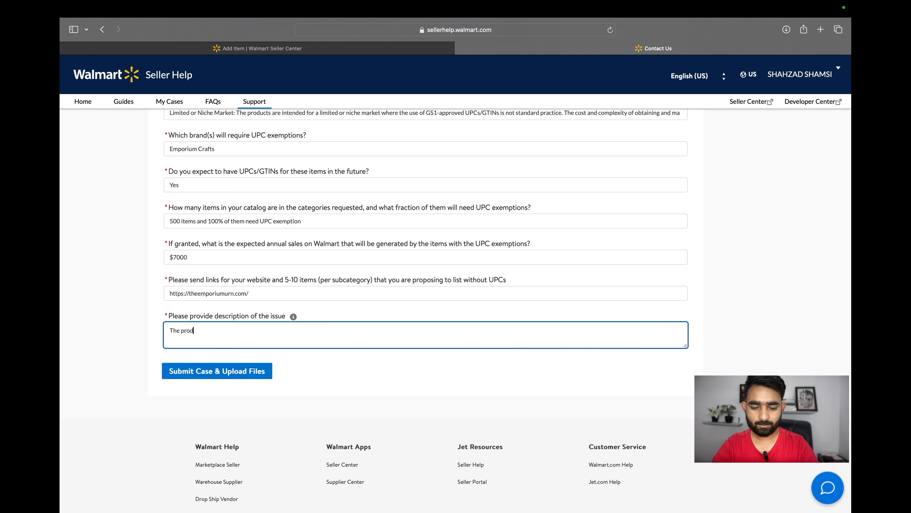
pyautogui.write('uc')
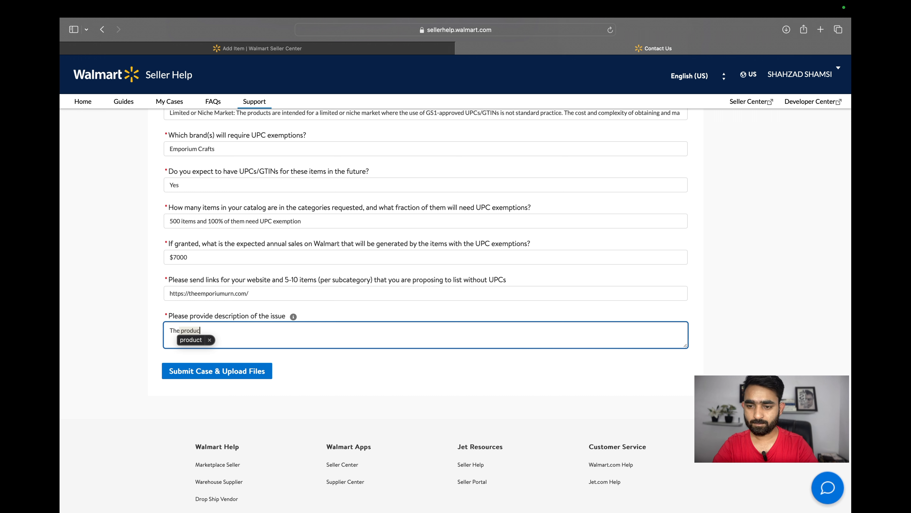
pyautogui.write('ts Iwan')
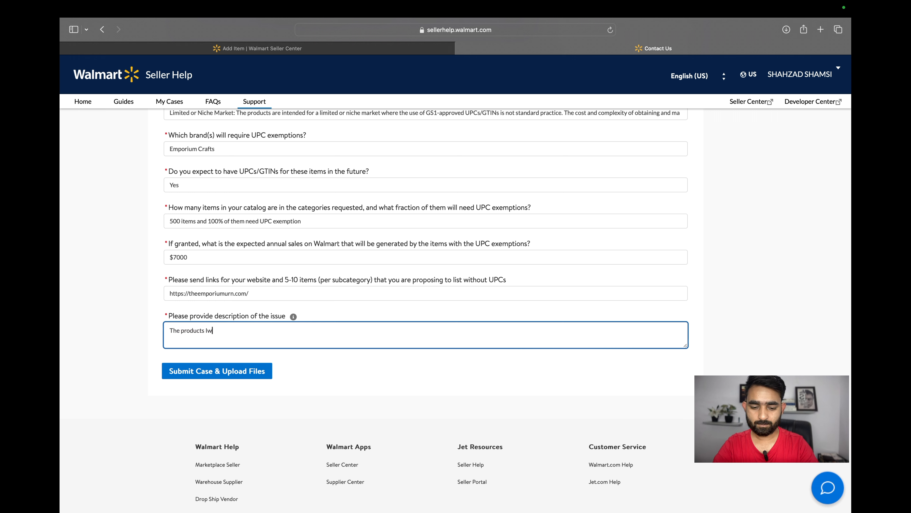
pyautogui.press('BackSpace')
pyautogui.press('BackSpace')
pyautogui.press('BackSpace')
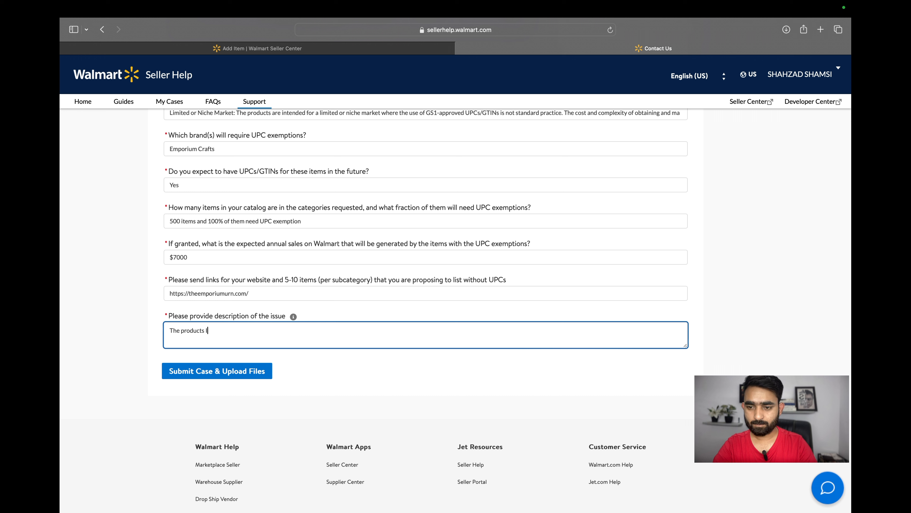
pyautogui.write('want to ')
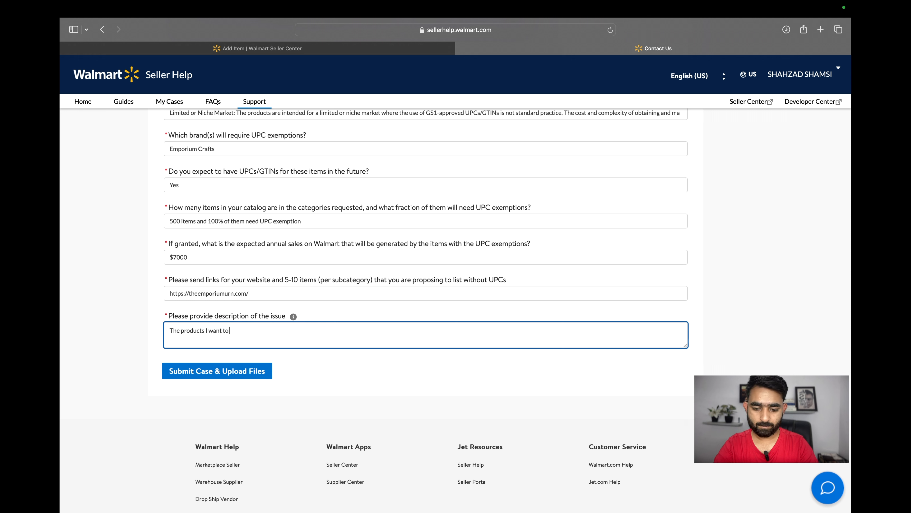
pyautogui.write('sell does ')
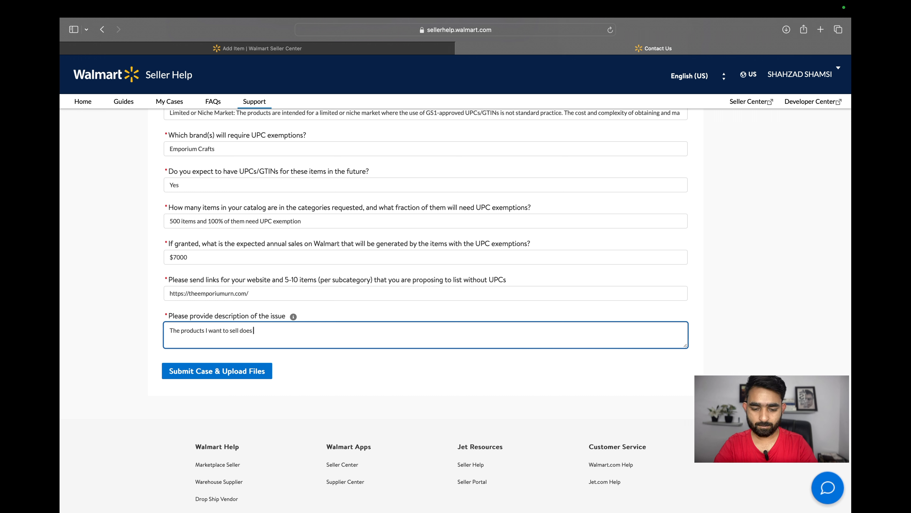
pyautogui.write('not have u')
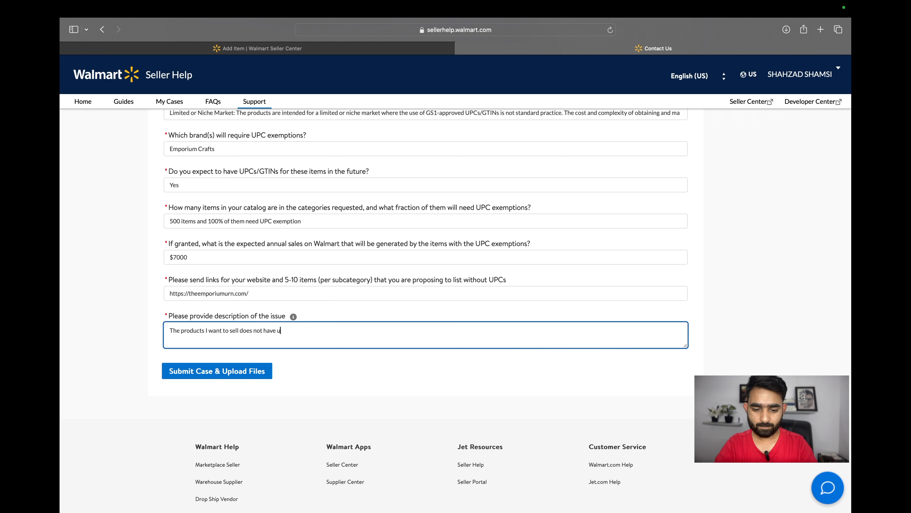
pyautogui.press('BackSpace')
pyautogui.write("UPC's.")
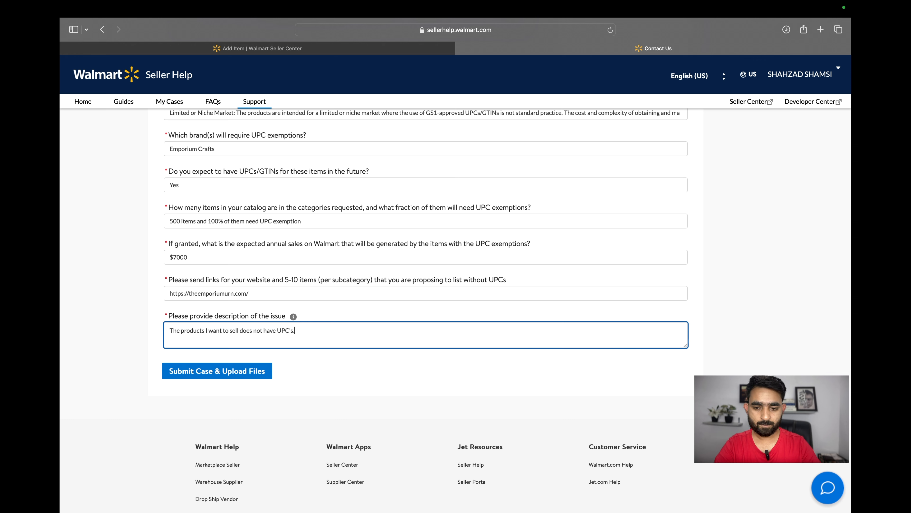
# Submit the case, skip the attachment upload and open the newly created case
pyautogui.click(222, 371)
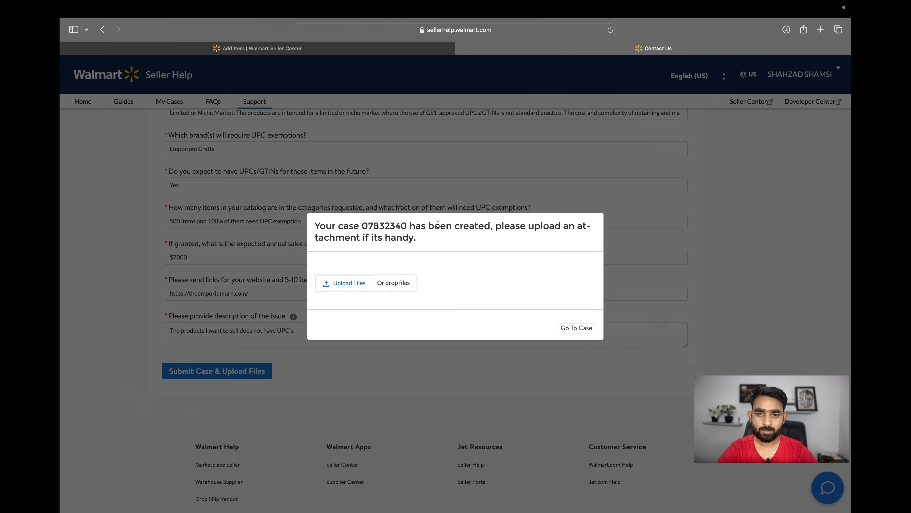
pyautogui.tripleClick(437, 224)
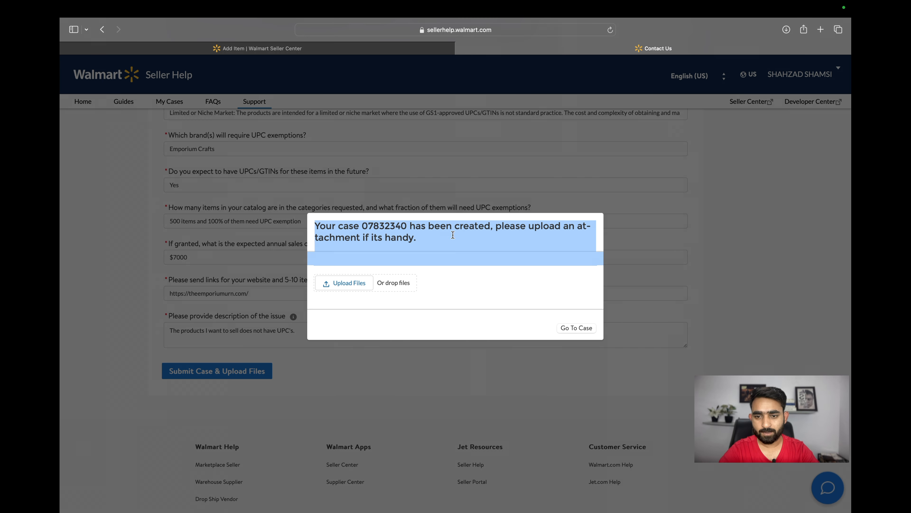
pyautogui.click(465, 249)
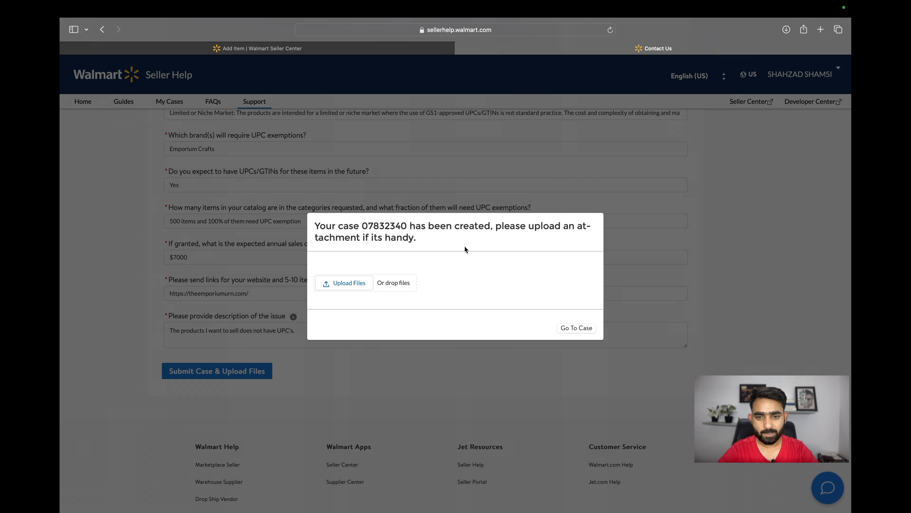
pyautogui.click(577, 329)
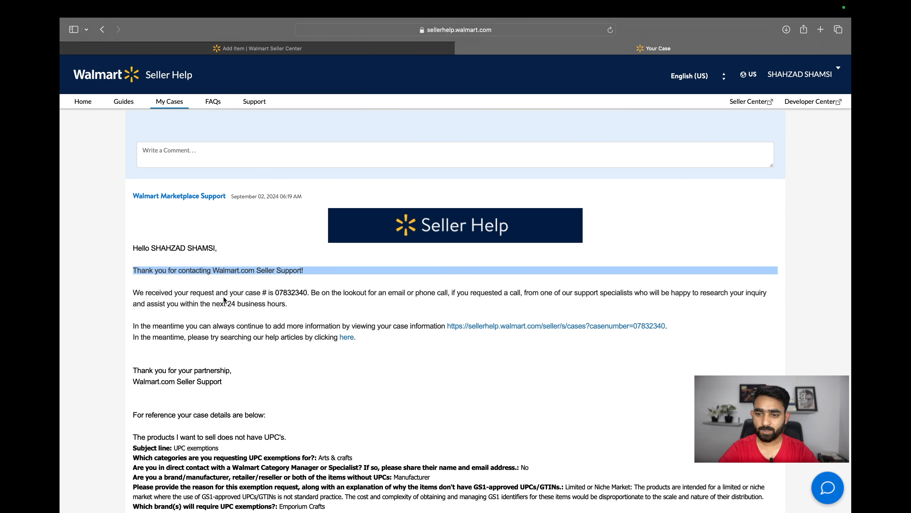
# Read the case confirmation message and the submitted case details on the case page
pyautogui.tripleClick(224, 294)
pyautogui.click(226, 319)
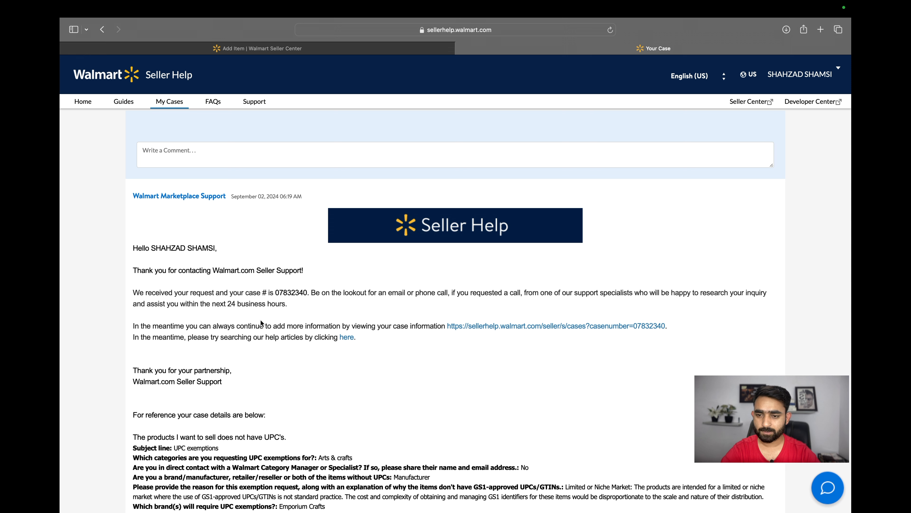
pyautogui.scroll(3, 261, 323)
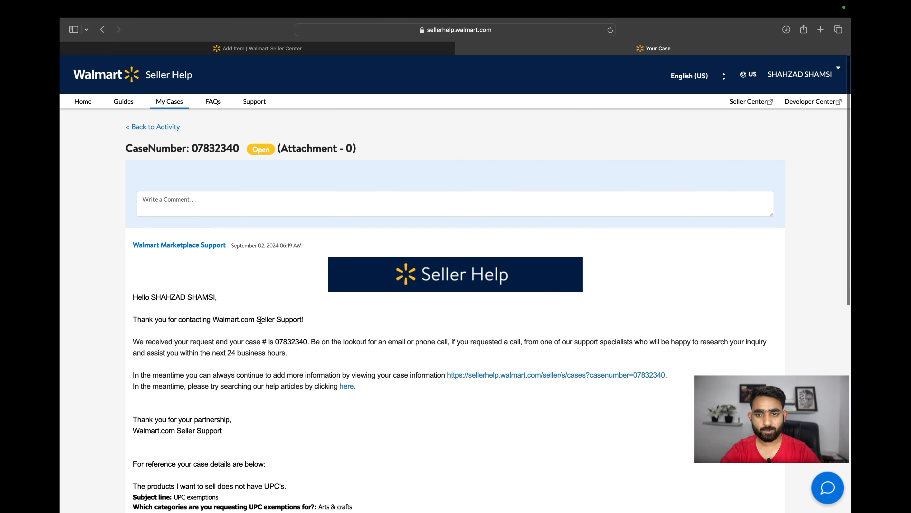
pyautogui.scroll(-2, 260, 319)
pyautogui.scroll(-6, 260, 320)
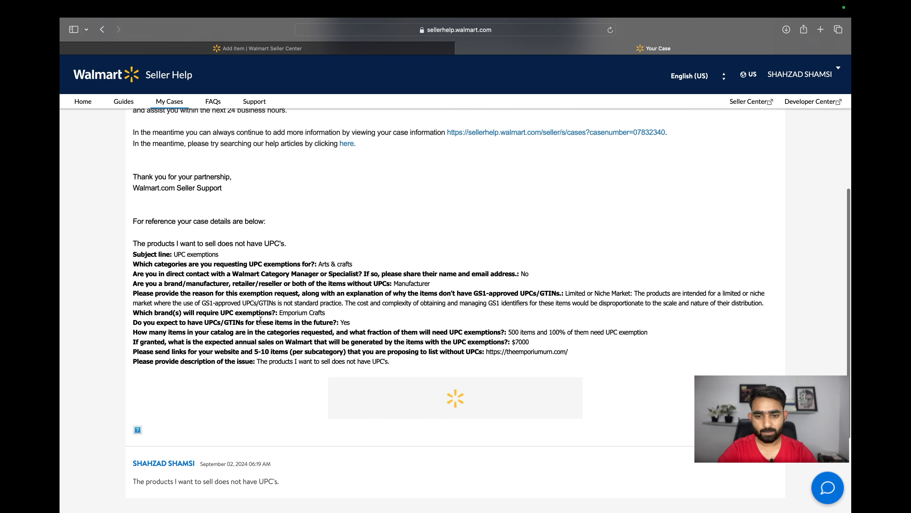
pyautogui.scroll(6, 261, 319)
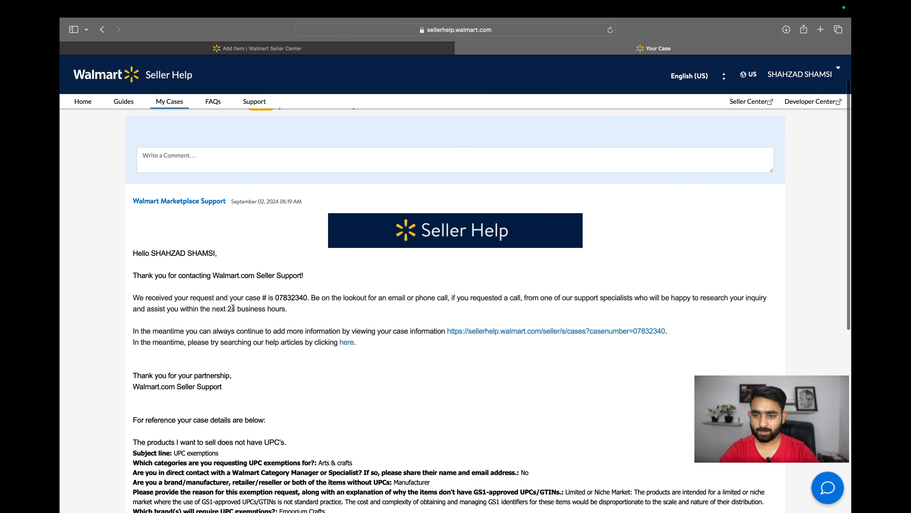
pyautogui.doubleClick(231, 309)
pyautogui.tripleClick(255, 311)
pyautogui.click(287, 306)
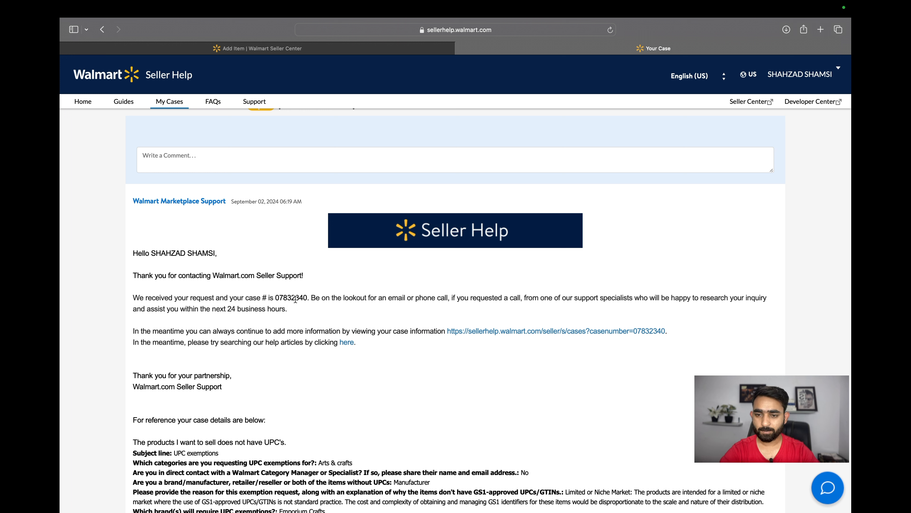
pyautogui.tripleClick(292, 299)
pyautogui.click(298, 341)
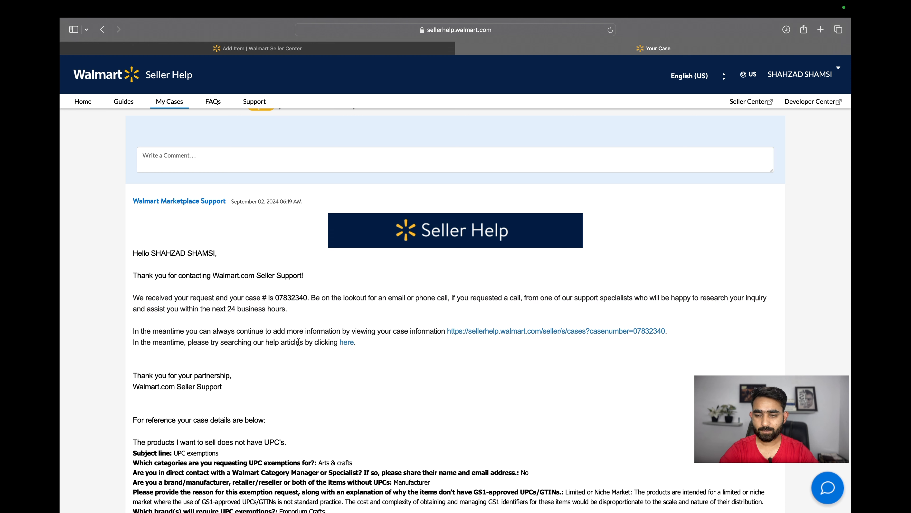